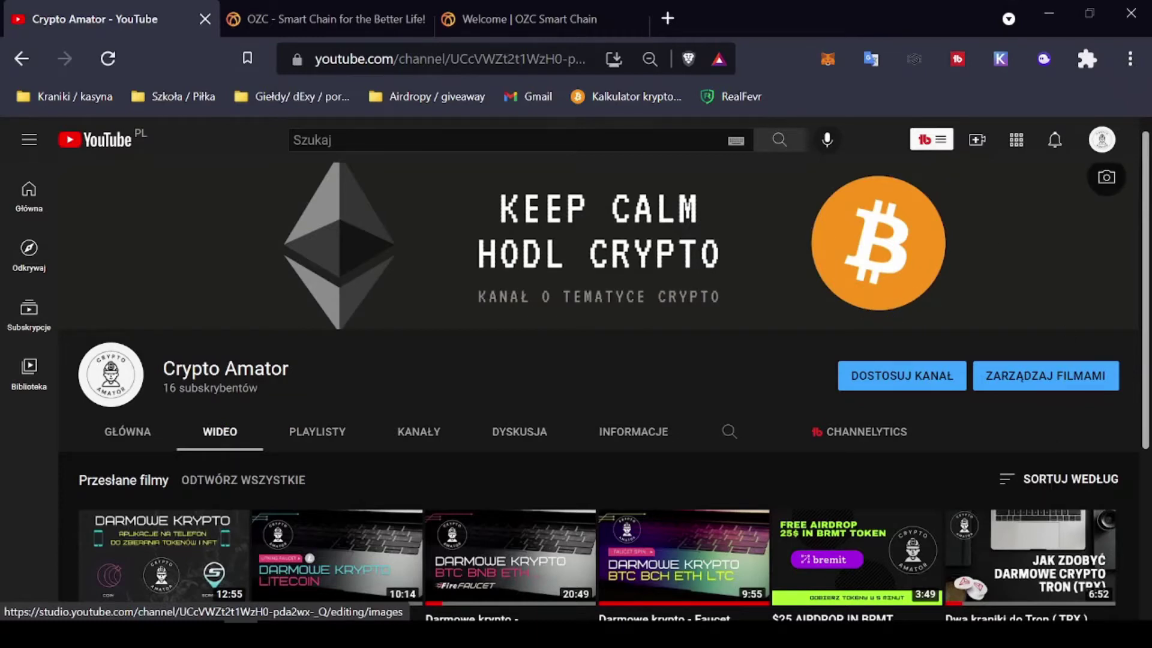
# Switch to the OZC Smart Chain website and open its account registration form from the sign-in page
pyautogui.click(294, 19)
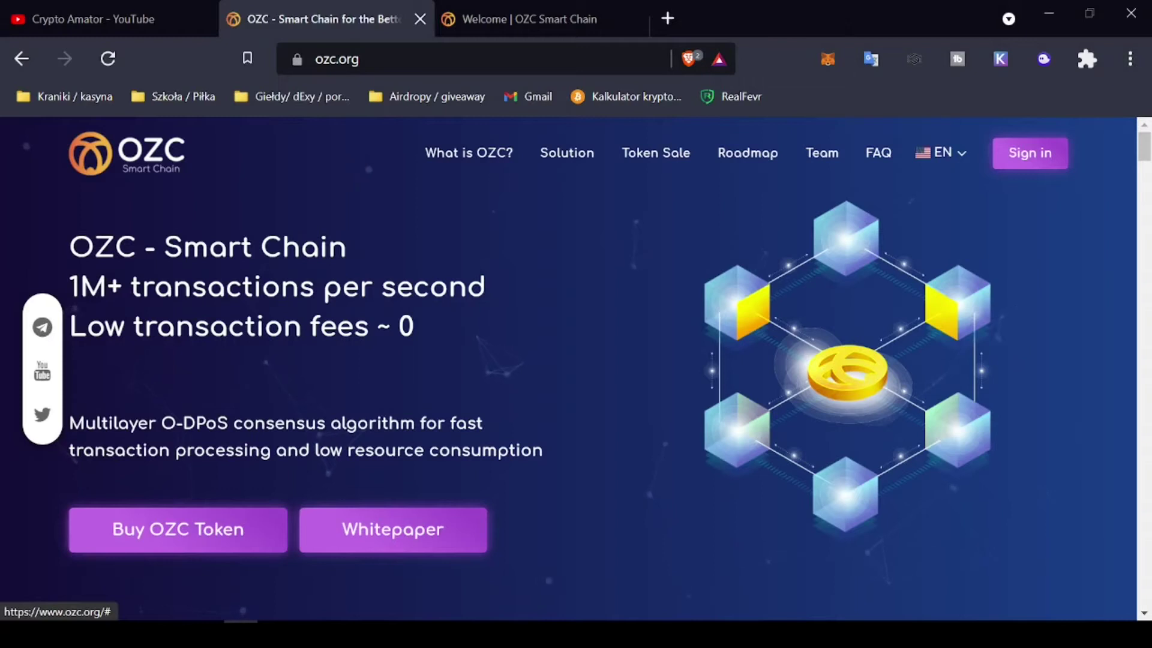
pyautogui.click(1040, 166)
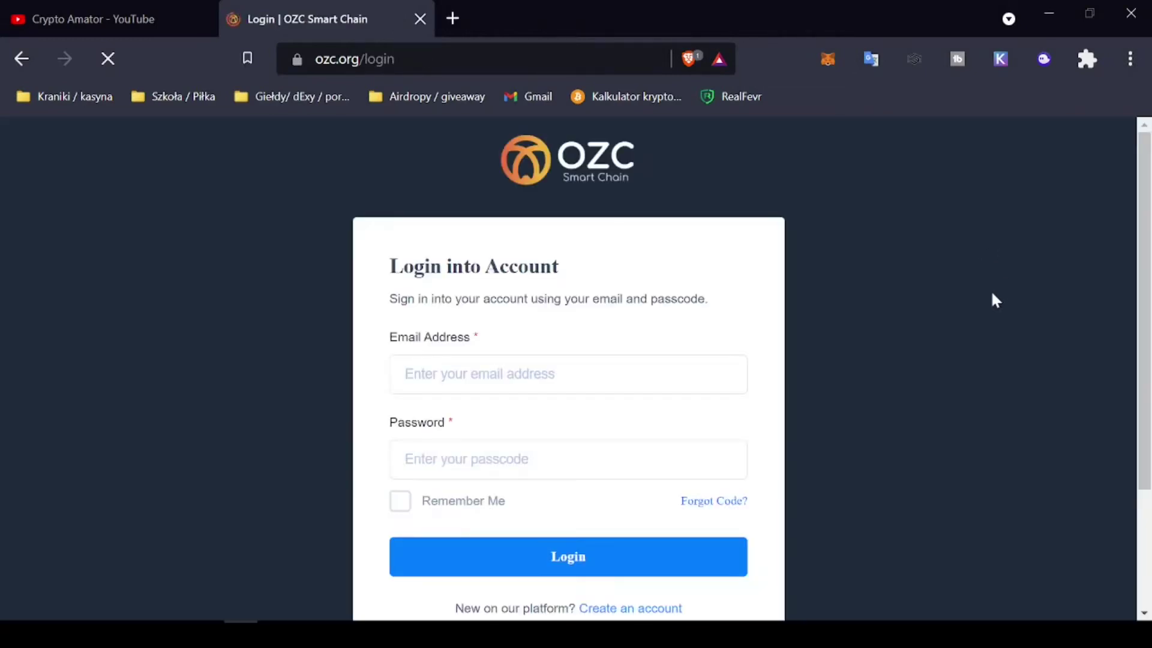
pyautogui.scroll(-3, 899, 283)
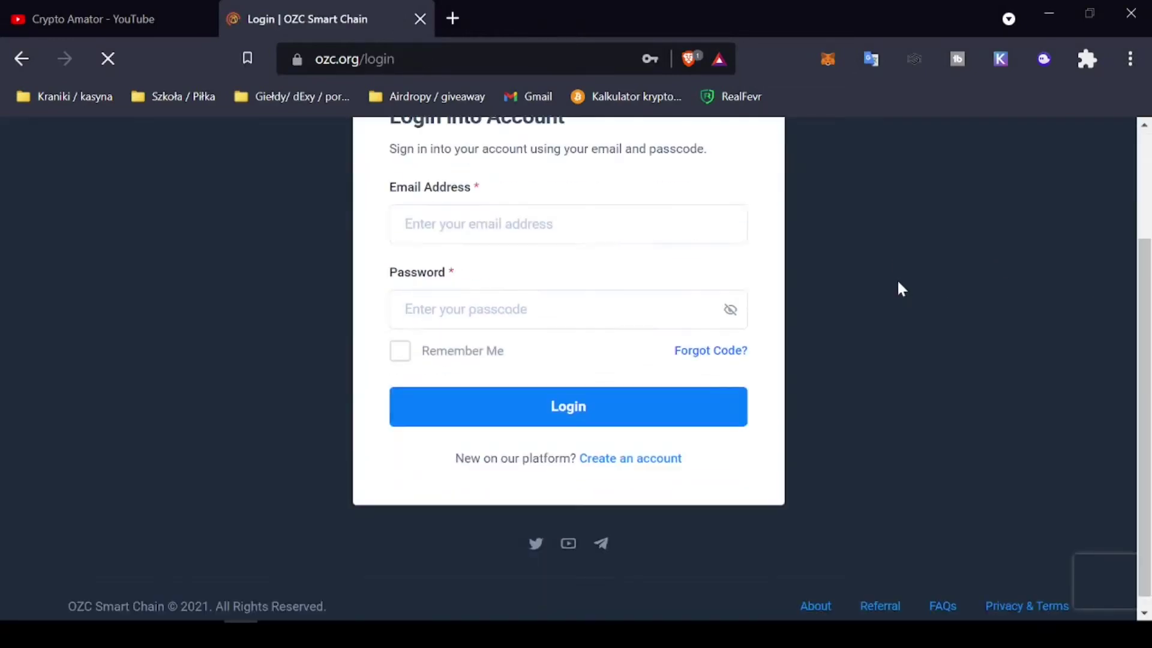
pyautogui.click(641, 450)
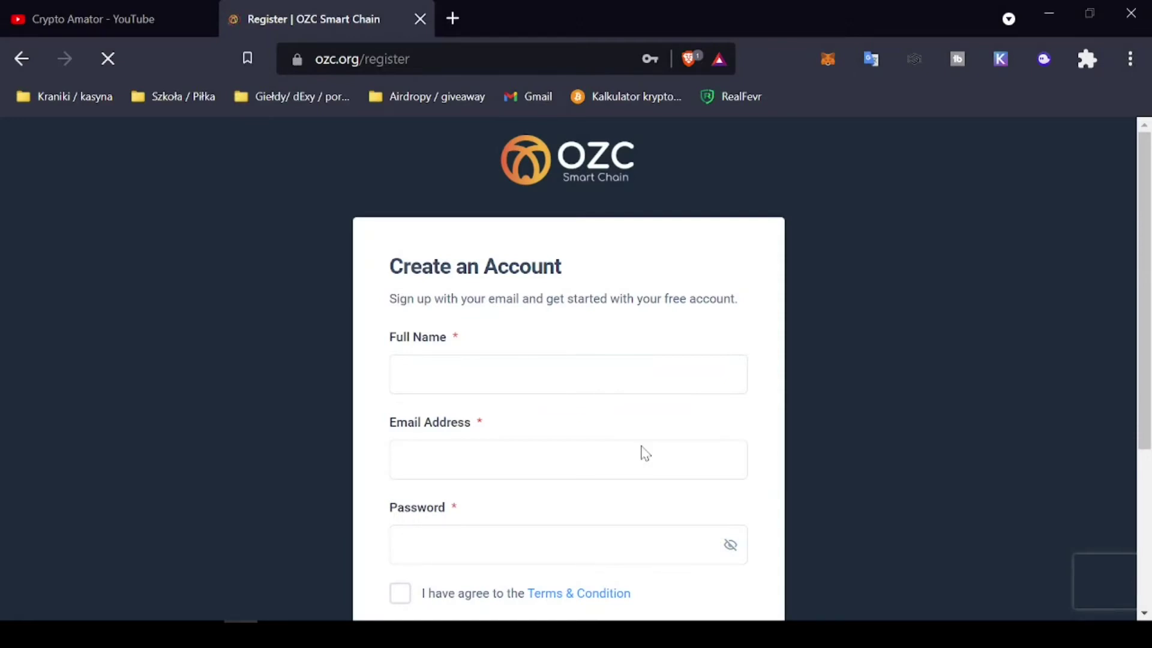
pyautogui.scroll(-2, 906, 347)
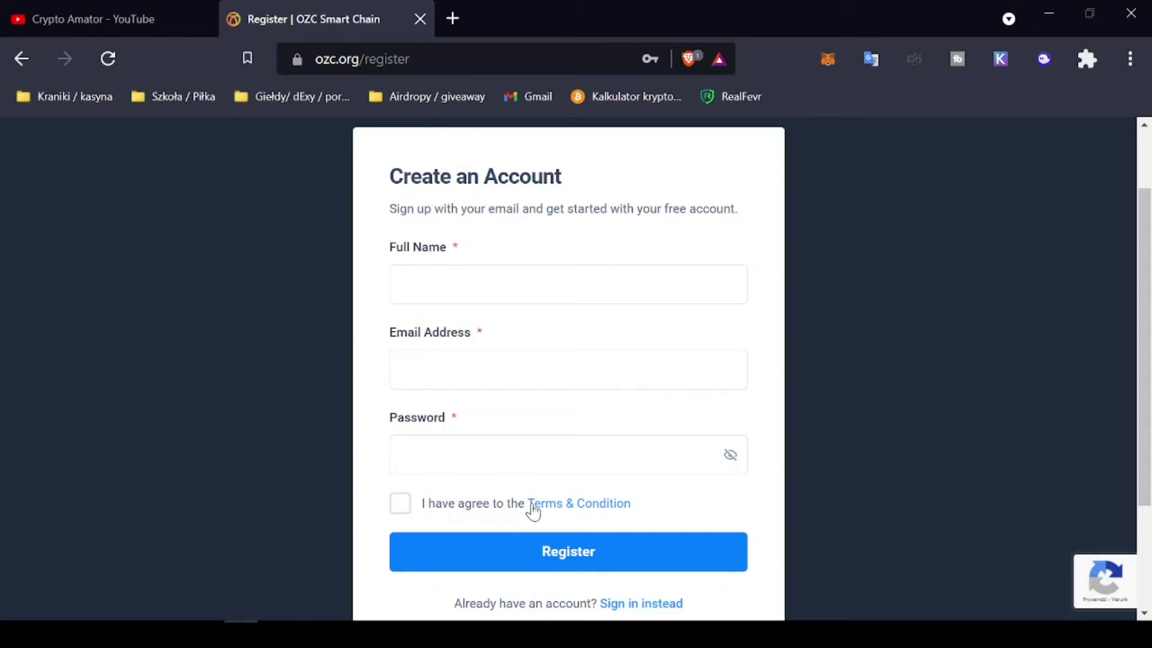
pyautogui.scroll(-3, 742, 495)
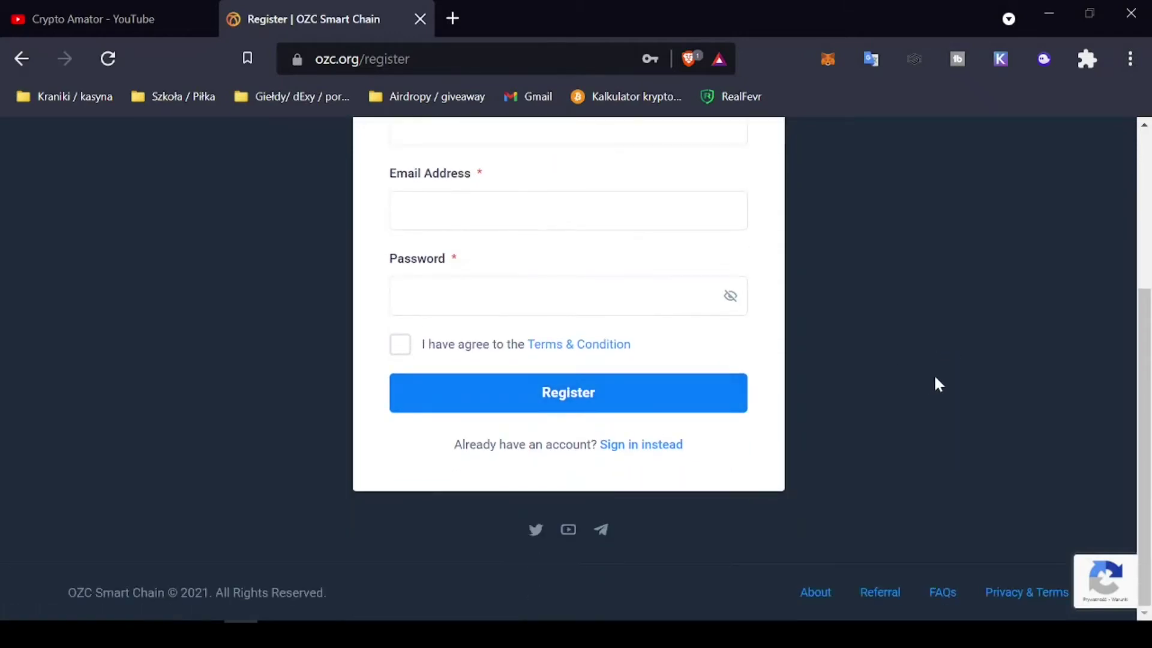
pyautogui.scroll(3, 937, 384)
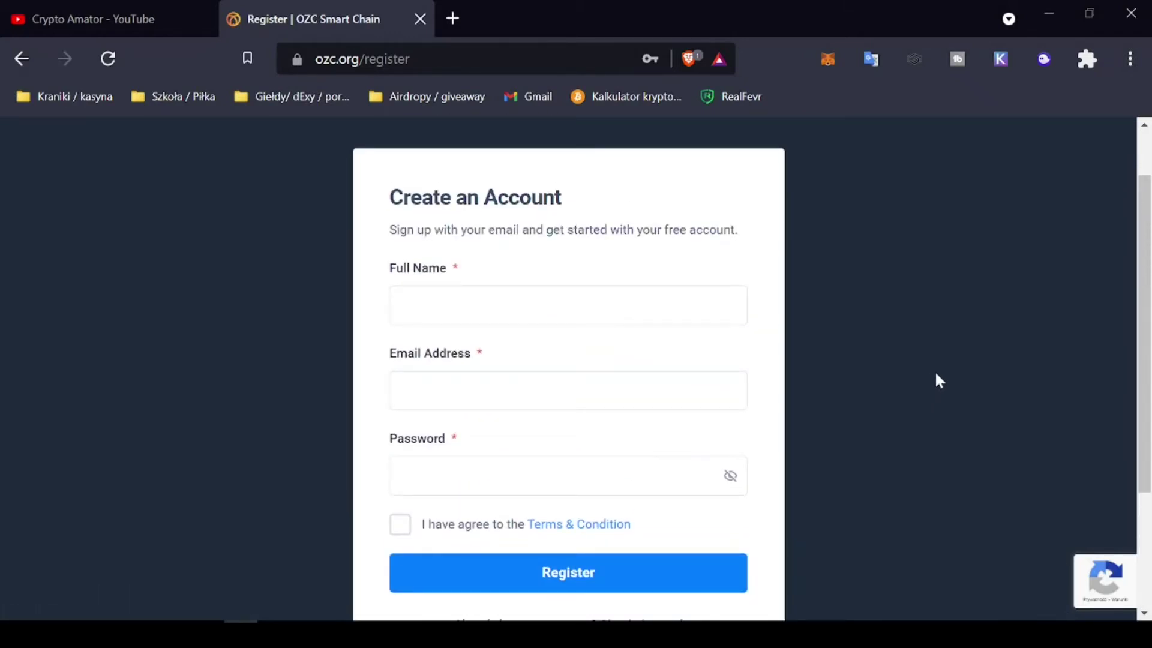
pyautogui.scroll(1, 958, 397)
pyautogui.scroll(-4, 962, 395)
pyautogui.scroll(4, 964, 372)
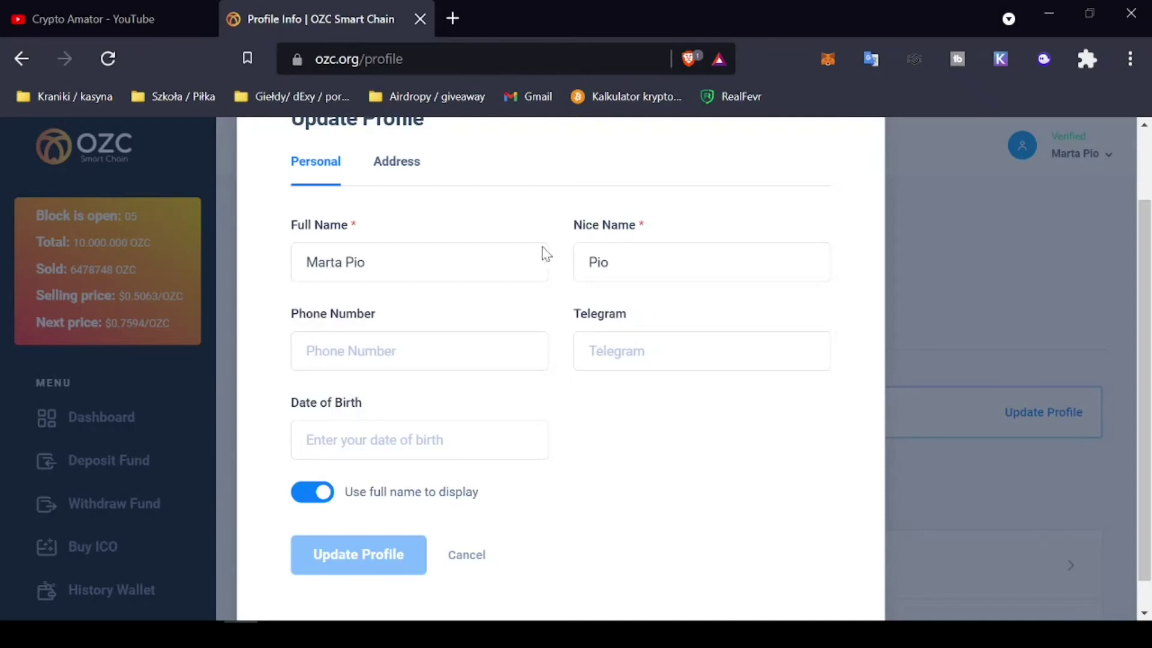
# Look over the personal details in the Update Profile form and close it without changing anything
pyautogui.scroll(-1, 559, 261)
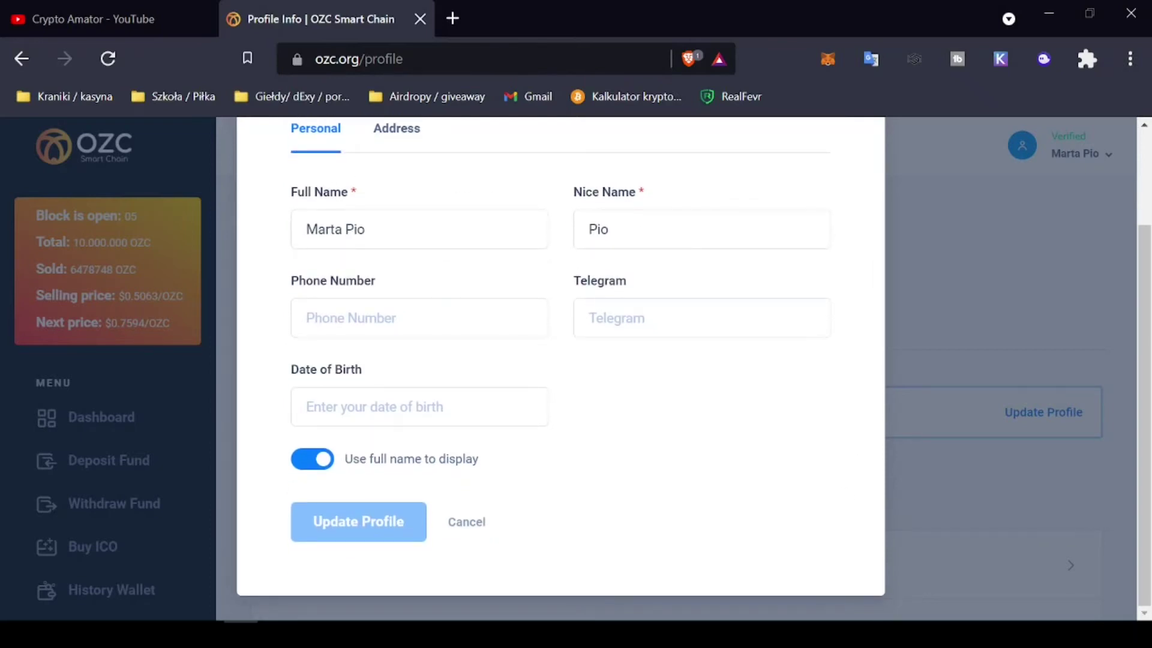
pyautogui.scroll(2, 736, 455)
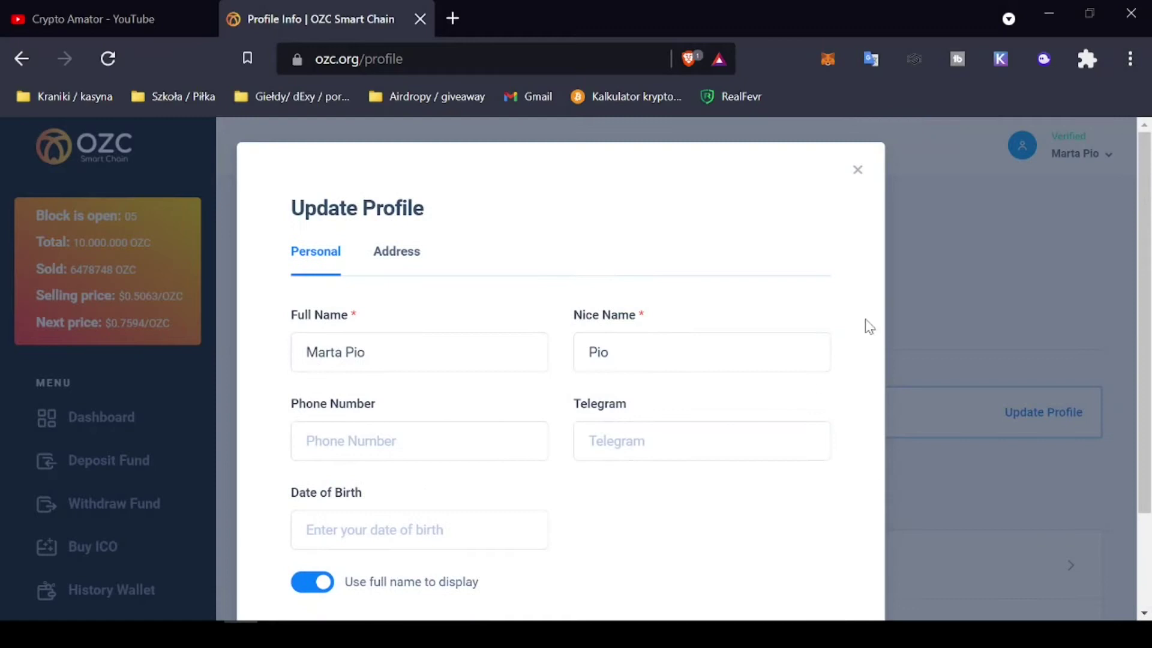
pyautogui.click(858, 172)
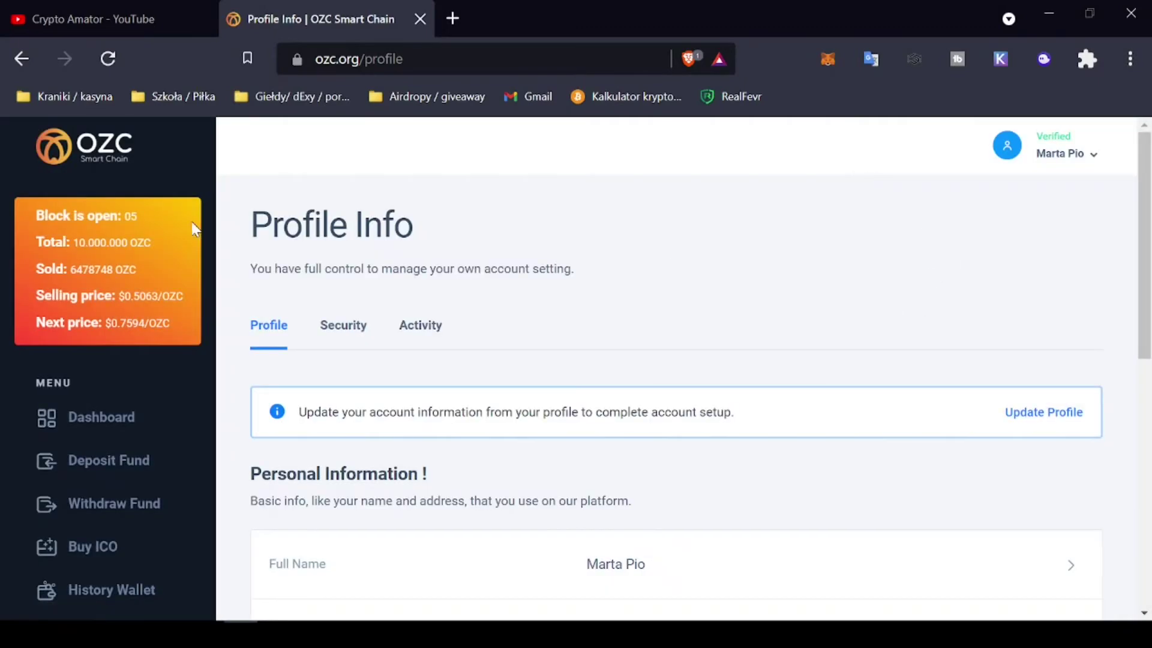
# Open the account dashboard and check the Airdrop Wallet and the other wallet balances
pyautogui.click(93, 419)
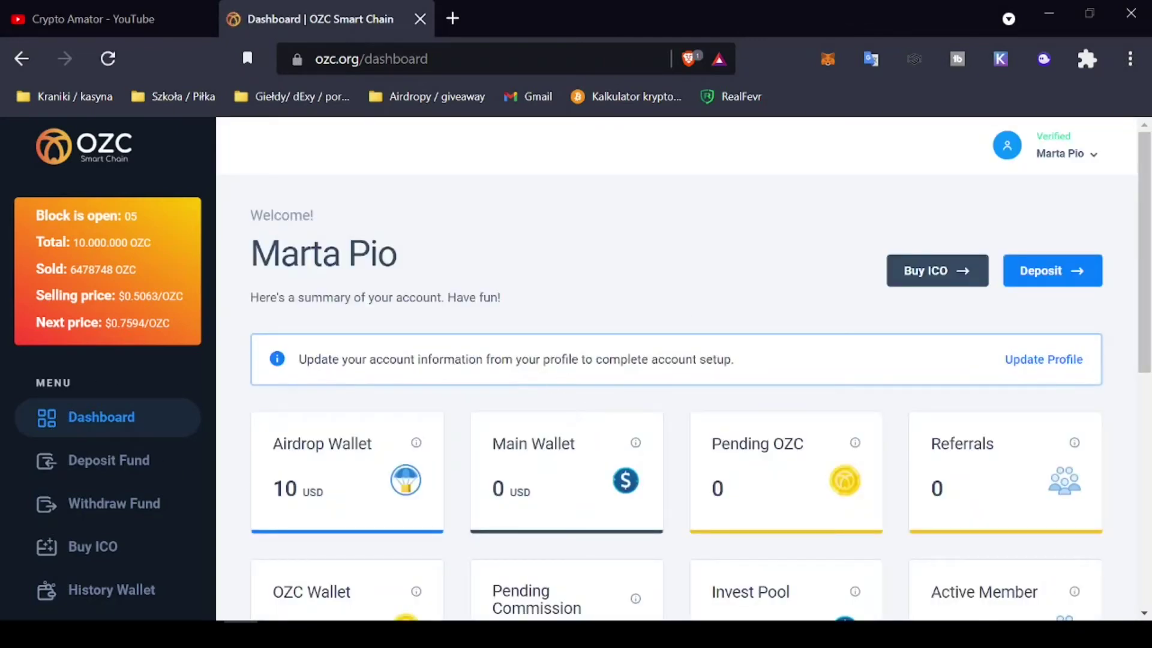
pyautogui.scroll(-2, 755, 369)
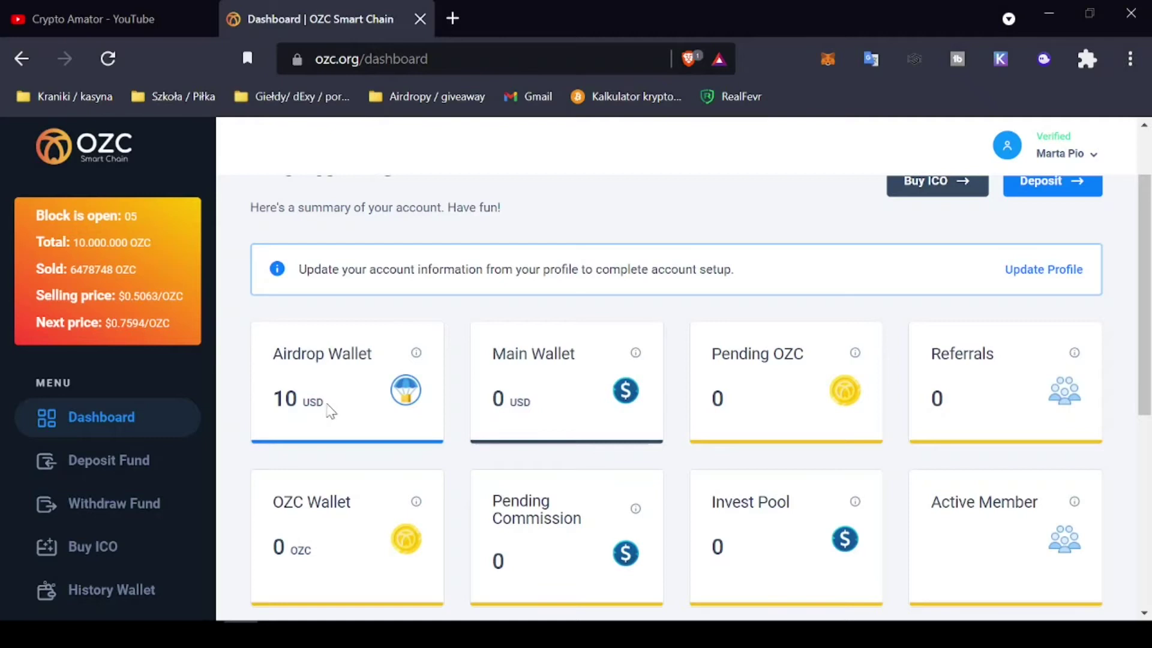
pyautogui.moveTo(418, 359)
pyautogui.scroll(-1, 733, 463)
pyautogui.scroll(1, 834, 498)
# Open the ICO packages, compare their terms and choose to buy the Bronze package
pyautogui.click(69, 555)
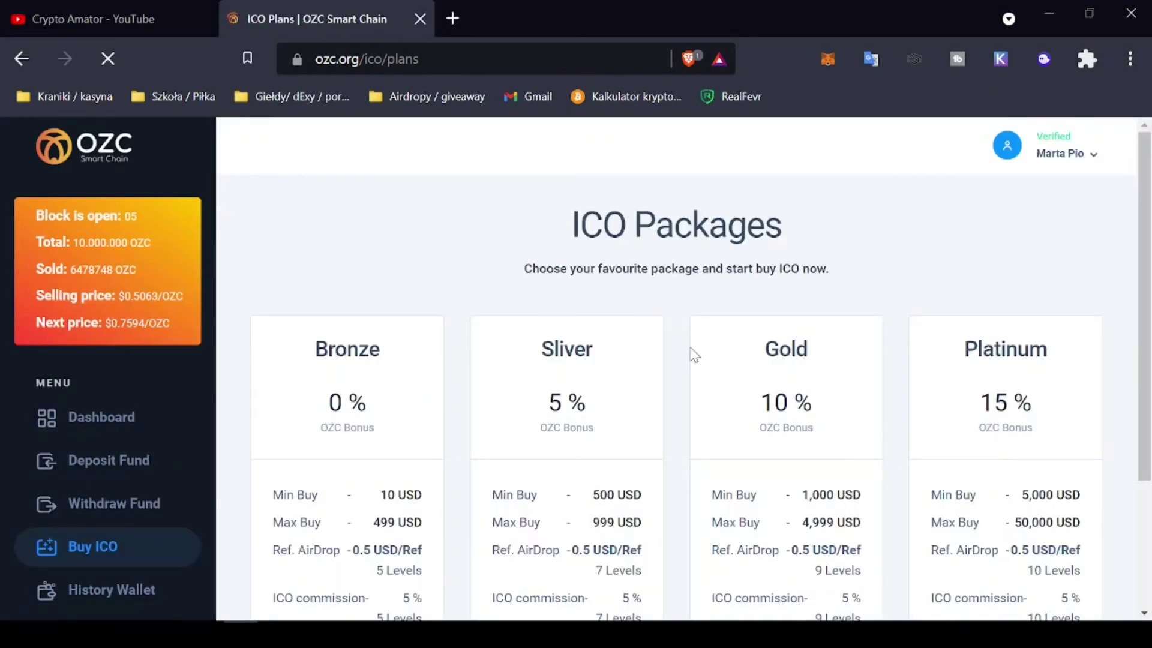
pyautogui.scroll(-2, 708, 348)
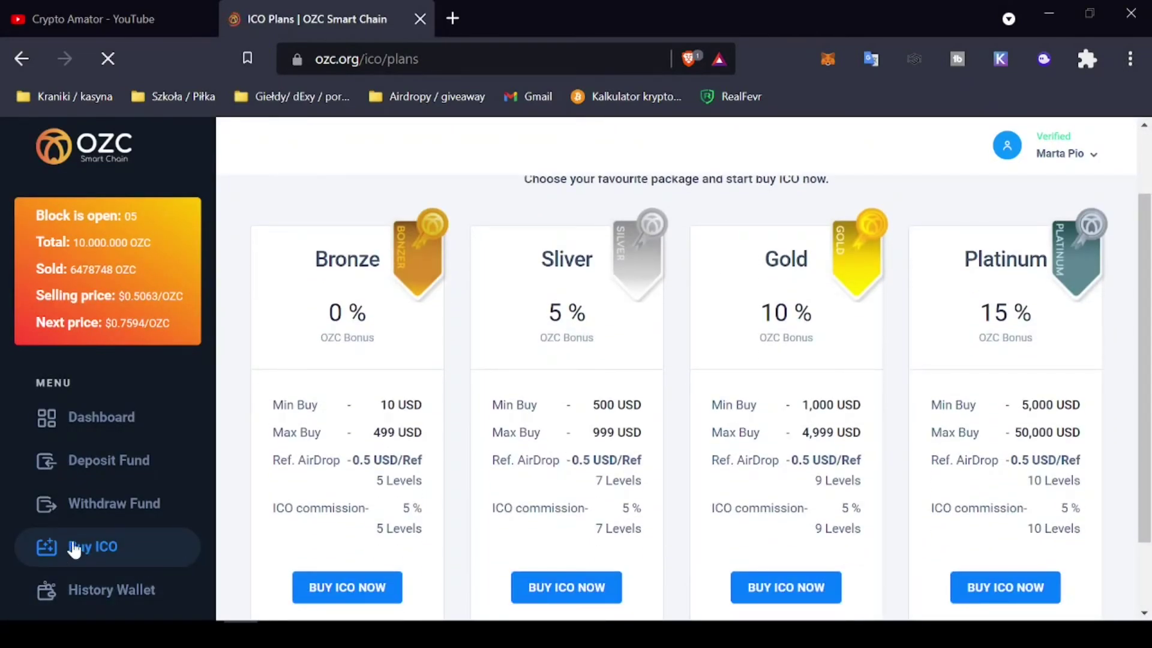
pyautogui.scroll(-2, 723, 380)
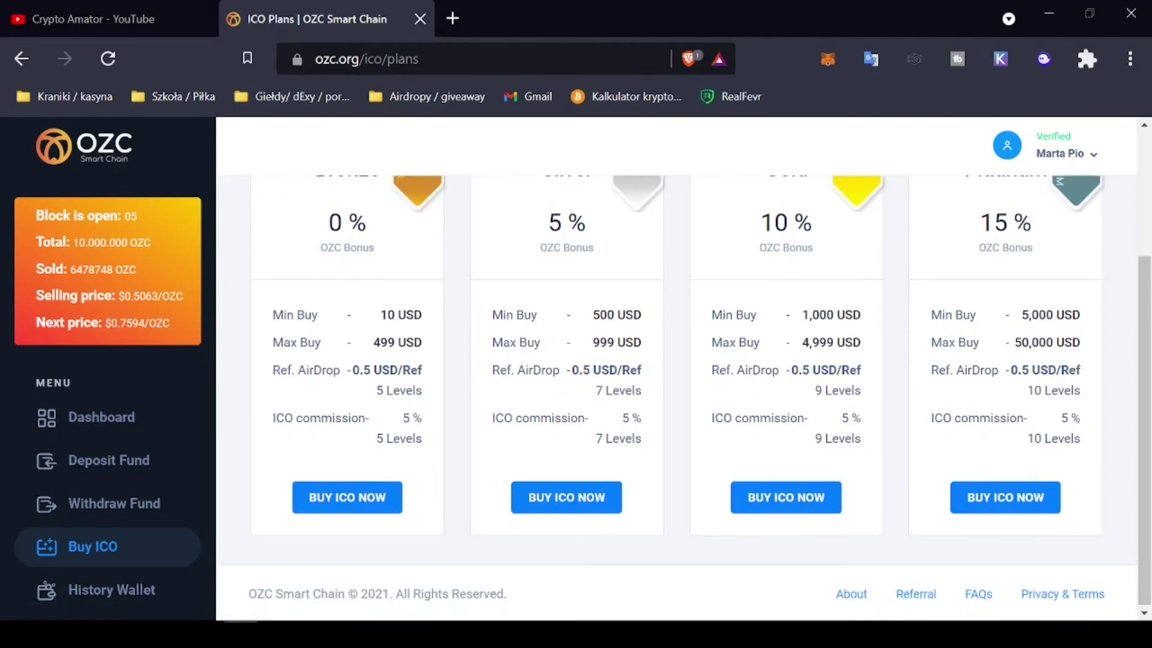
pyautogui.scroll(4, 639, 406)
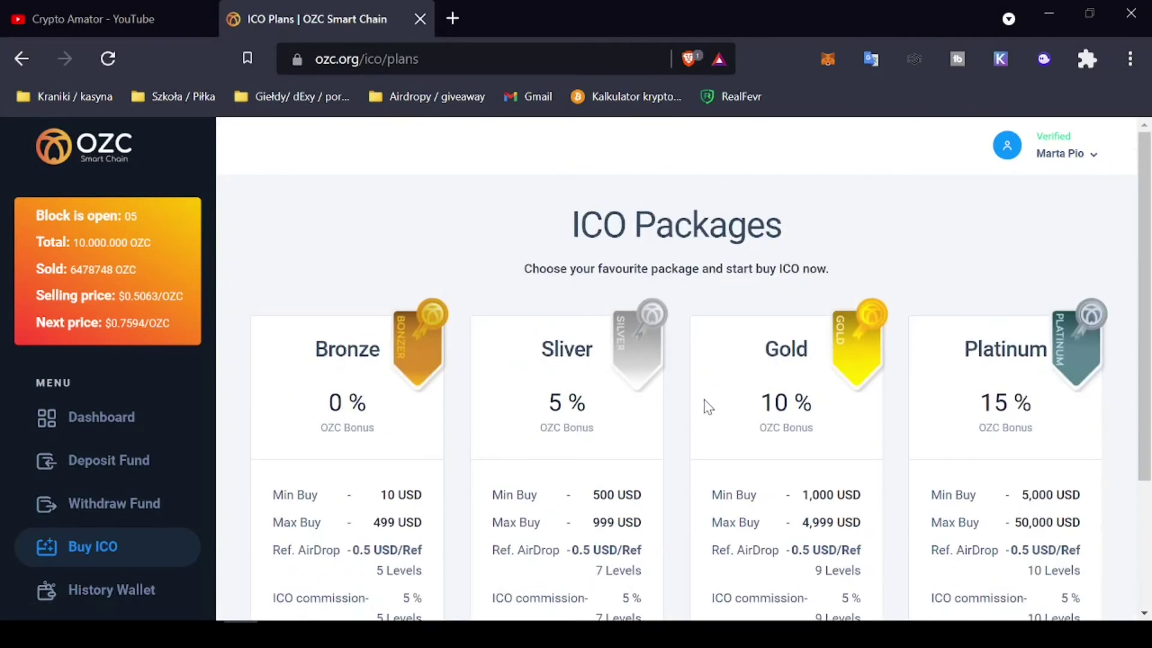
pyautogui.scroll(-2, 708, 407)
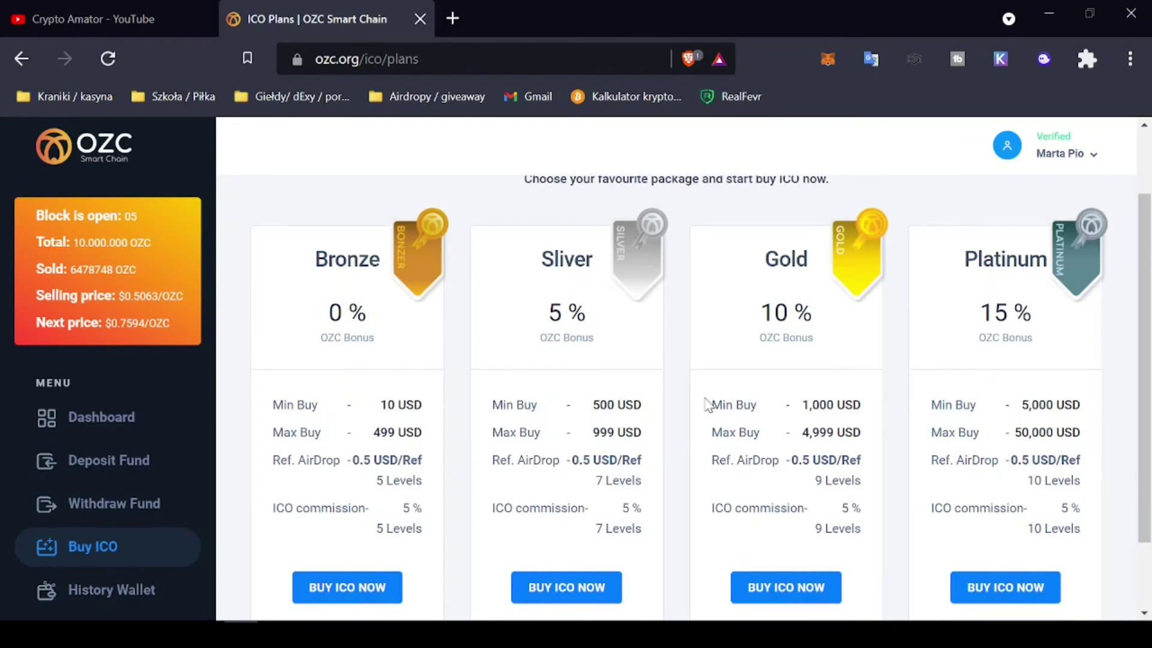
pyautogui.scroll(-2, 424, 458)
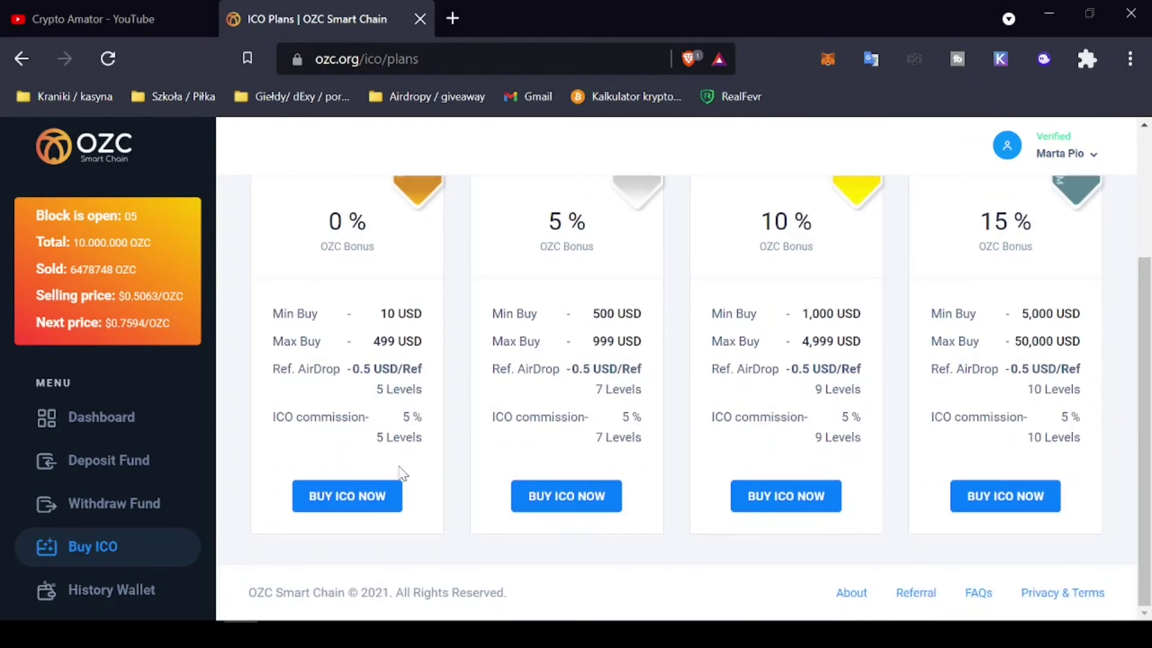
pyautogui.click(360, 497)
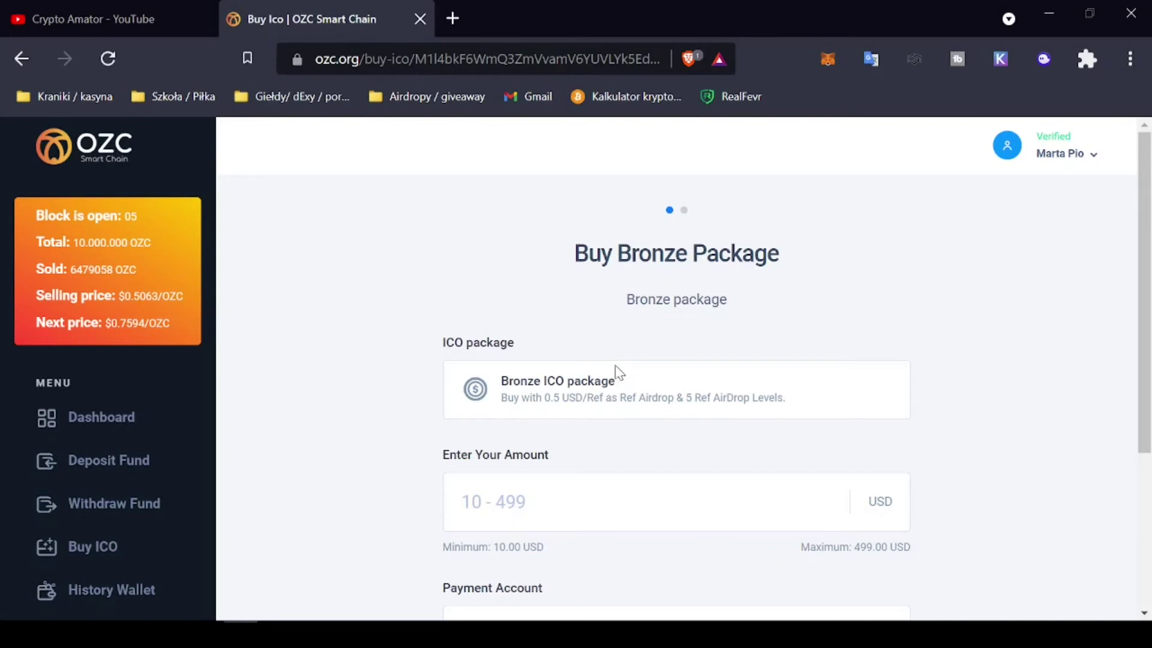
# Enter 10 USD as the Bronze package amount, paid from the Airdrop Wallet, and continue to the purchase preview
pyautogui.scroll(-1, 615, 365)
pyautogui.scroll(-1, 677, 366)
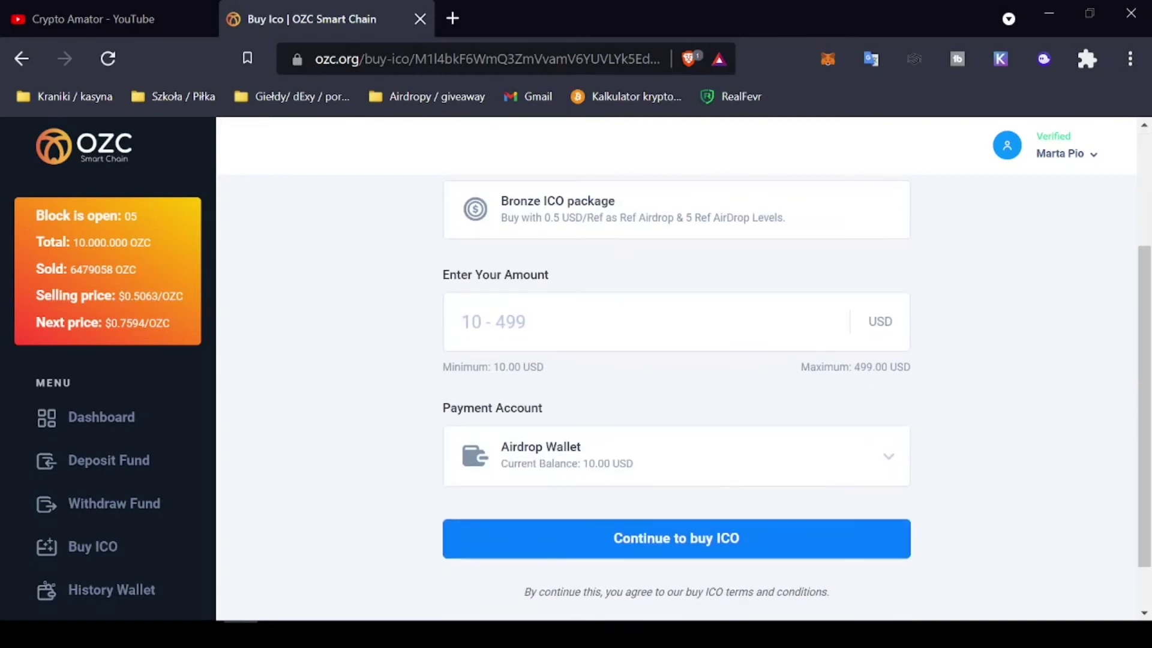
pyautogui.write('1')
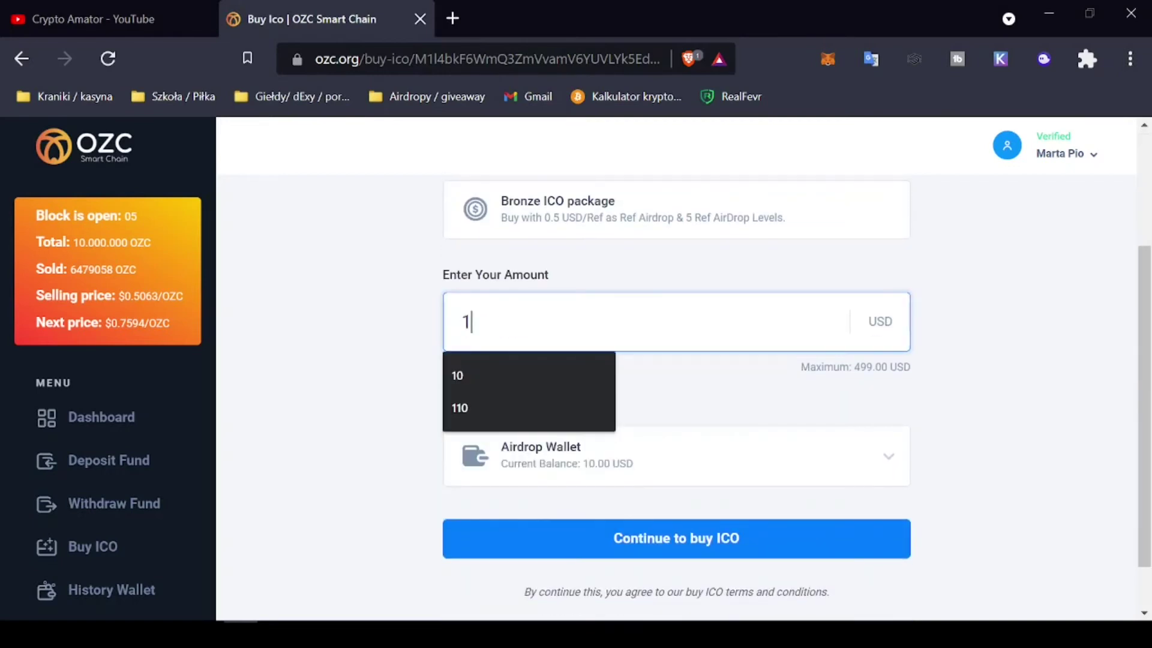
pyautogui.write('0')
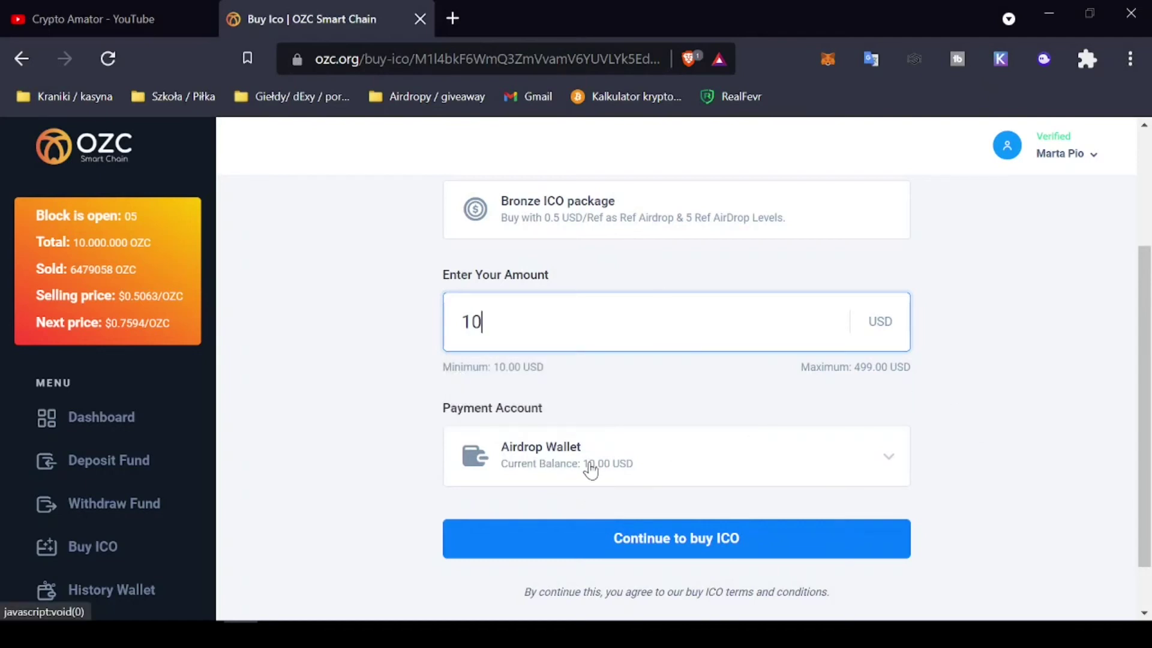
pyautogui.scroll(-1, 970, 430)
pyautogui.click(690, 488)
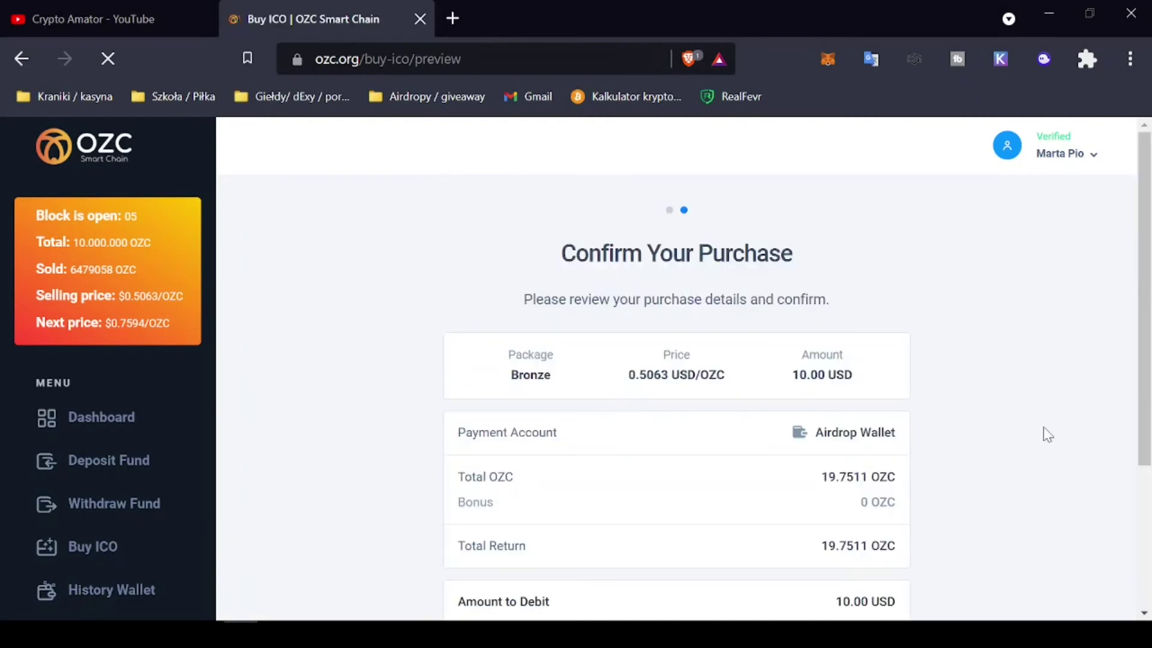
# Review the Bronze package purchase details and confirm the purchase
pyautogui.scroll(-4, 1023, 393)
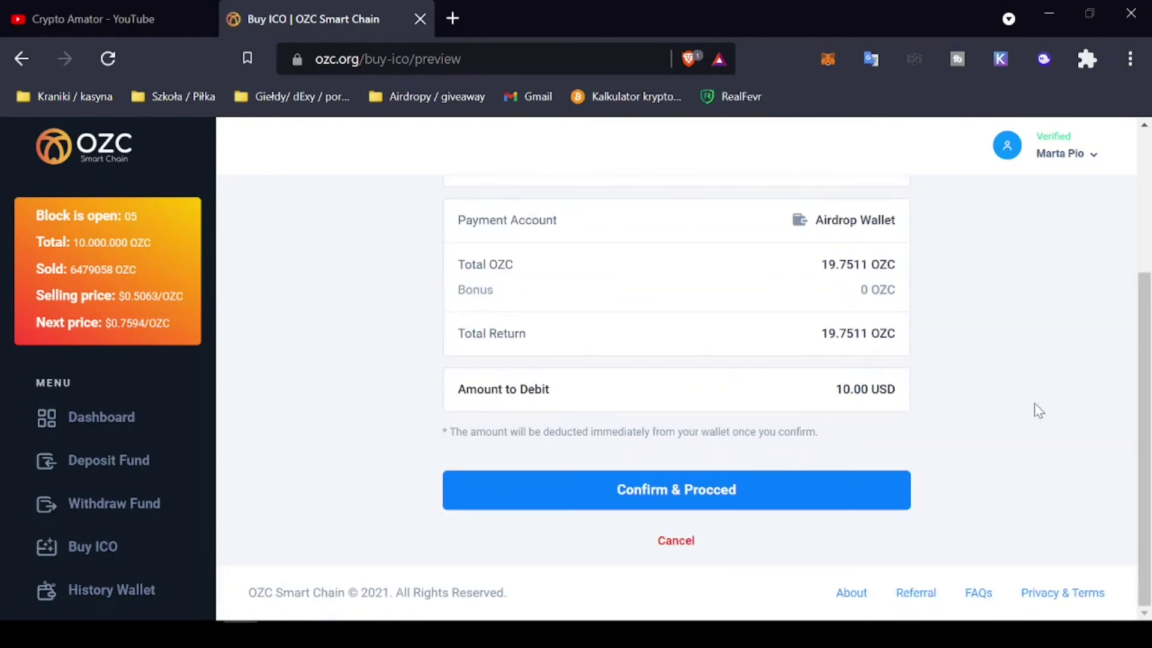
pyautogui.scroll(3, 811, 289)
pyautogui.scroll(-2, 999, 352)
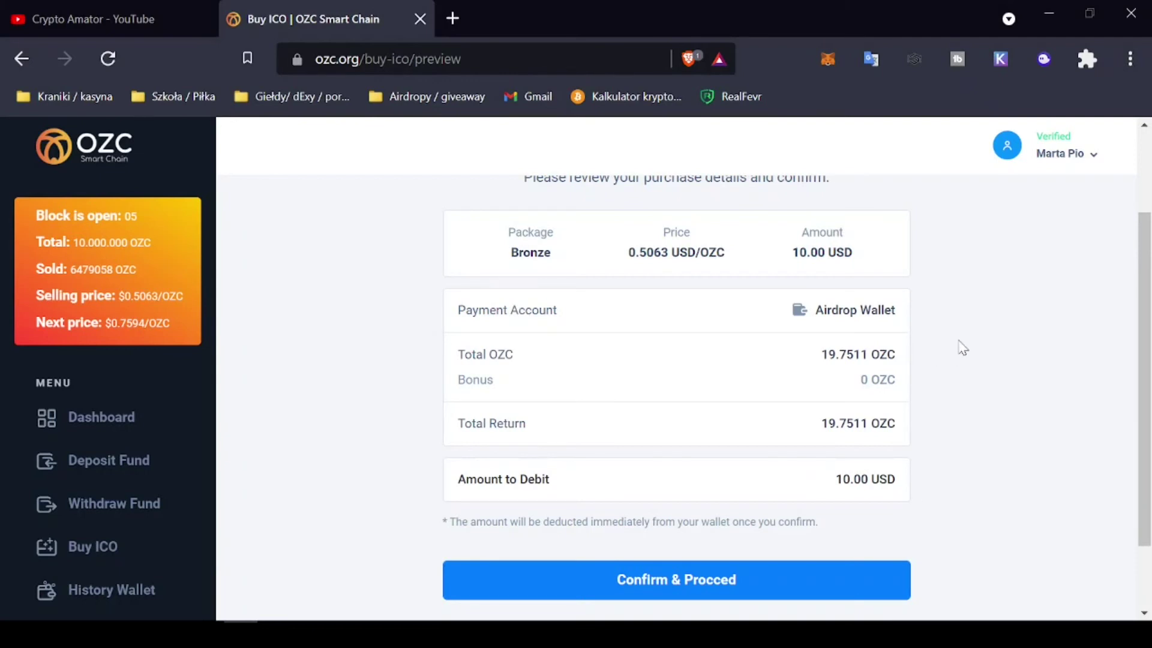
pyautogui.scroll(-2, 963, 348)
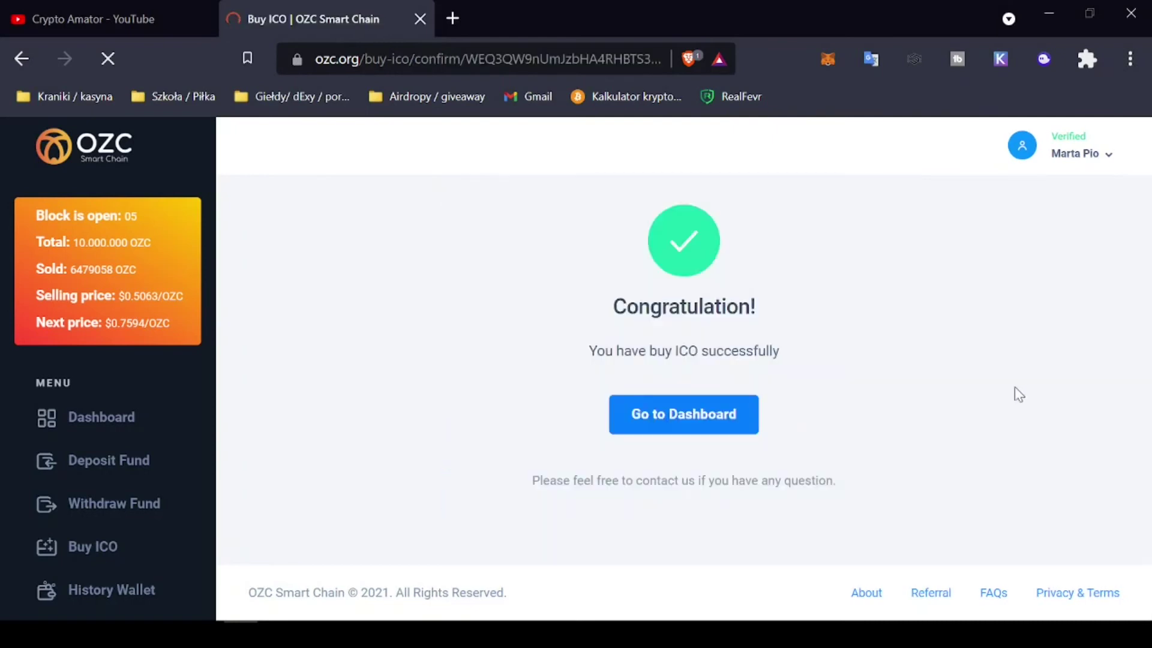
# Return to the dashboard and check the Pending OZC and Airdrop Wallet balances
pyautogui.click(714, 422)
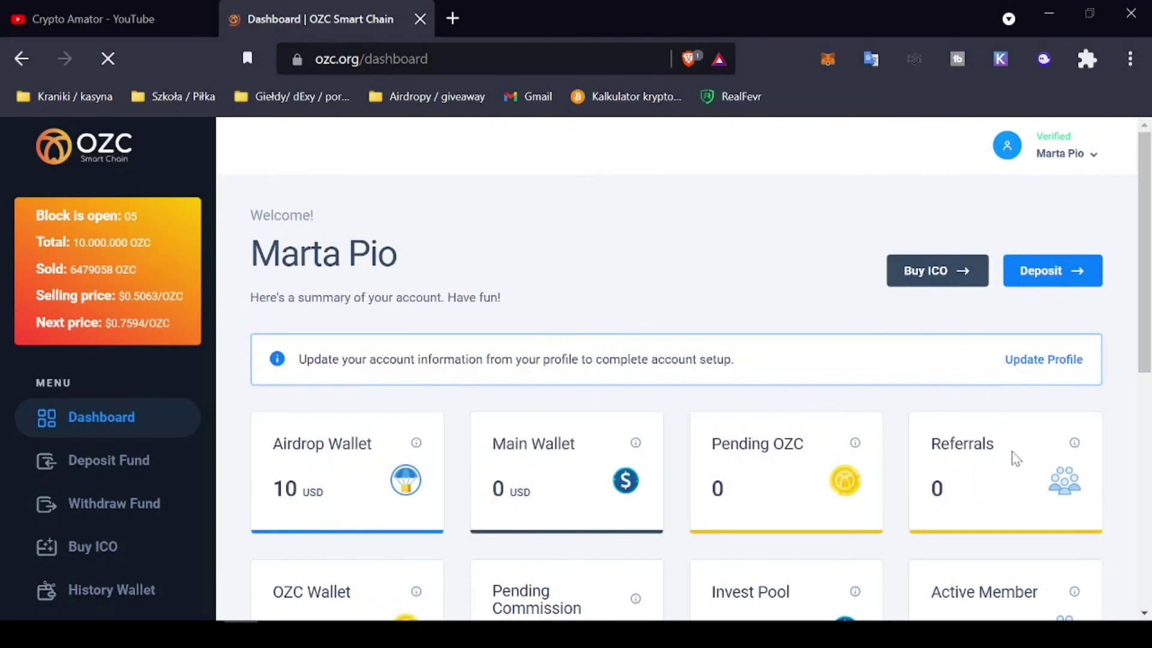
pyautogui.scroll(-1, 1086, 375)
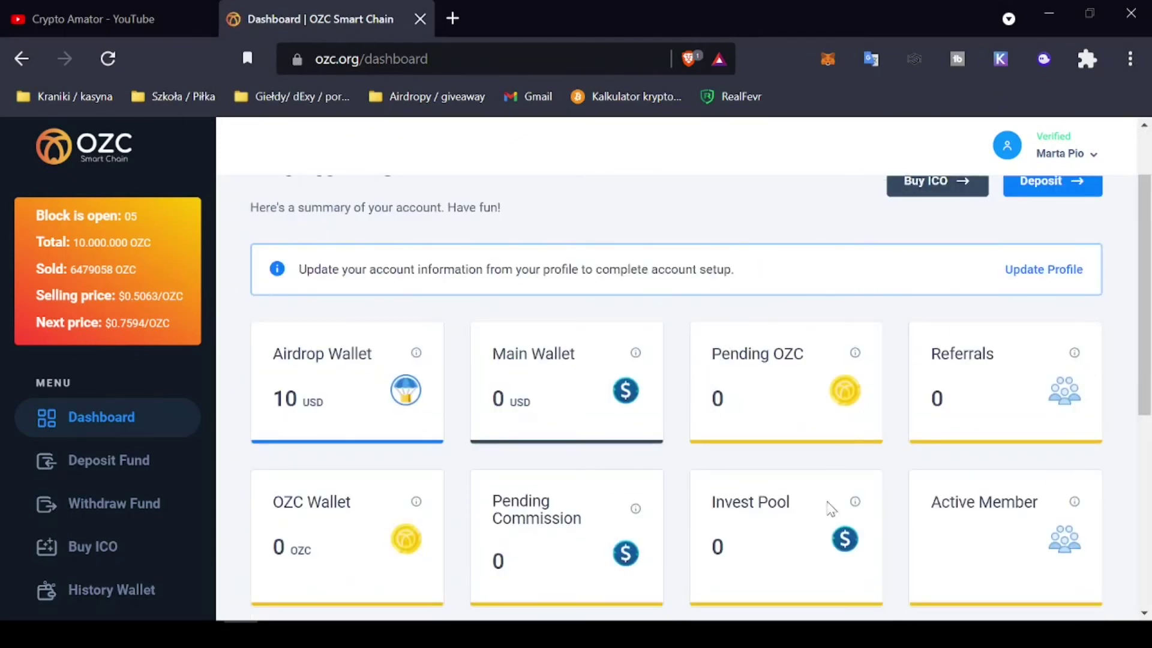
pyautogui.moveTo(857, 357)
pyautogui.moveTo(398, 347)
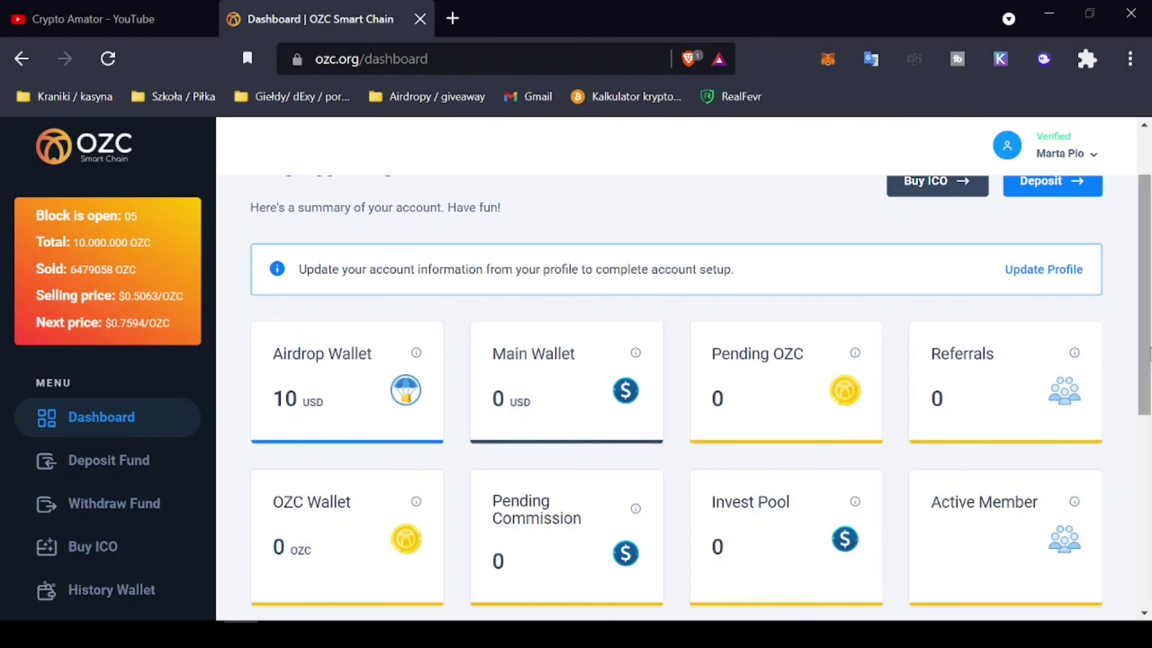
# Copy the referral link from the dashboard's Refer Us & Earn section
pyautogui.scroll(-6, 1148, 354)
pyautogui.scroll(-1, 733, 368)
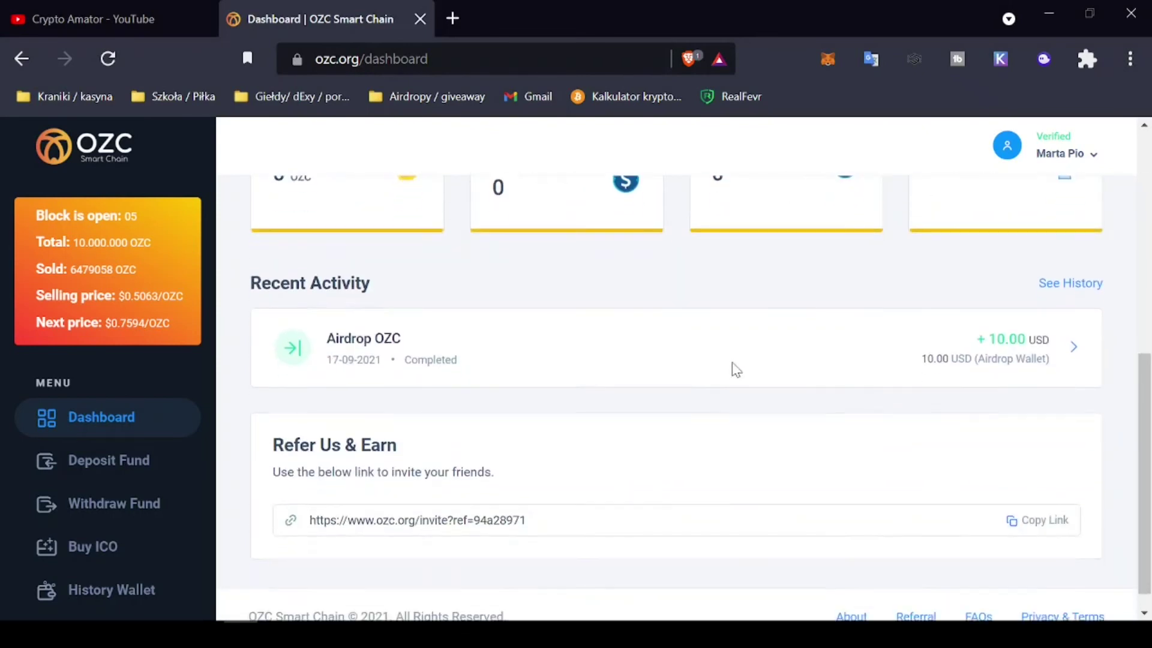
pyautogui.scroll(7, 721, 390)
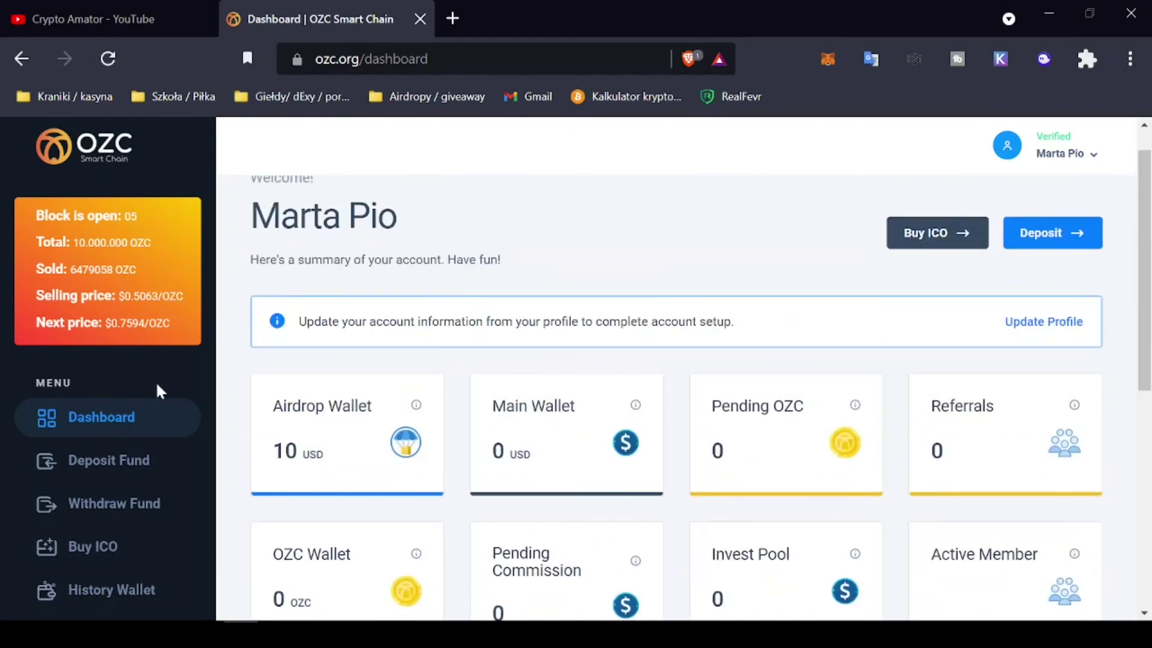
pyautogui.scroll(-4, 841, 318)
pyautogui.scroll(-2, 840, 318)
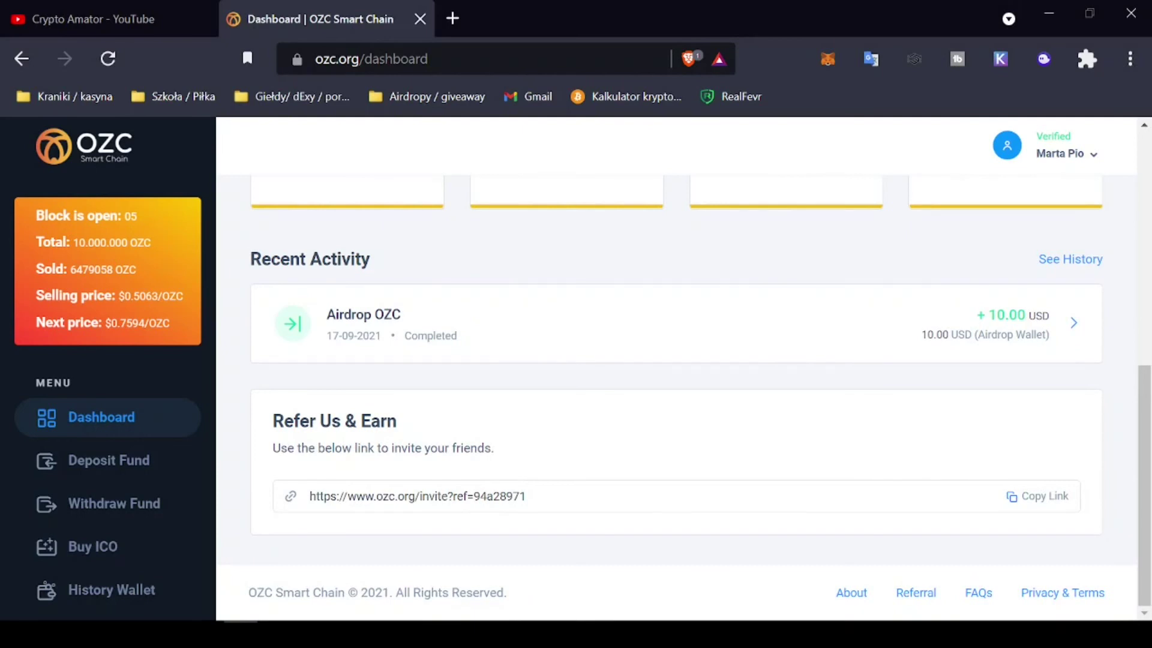
pyautogui.click(1027, 498)
pyautogui.scroll(6, 679, 468)
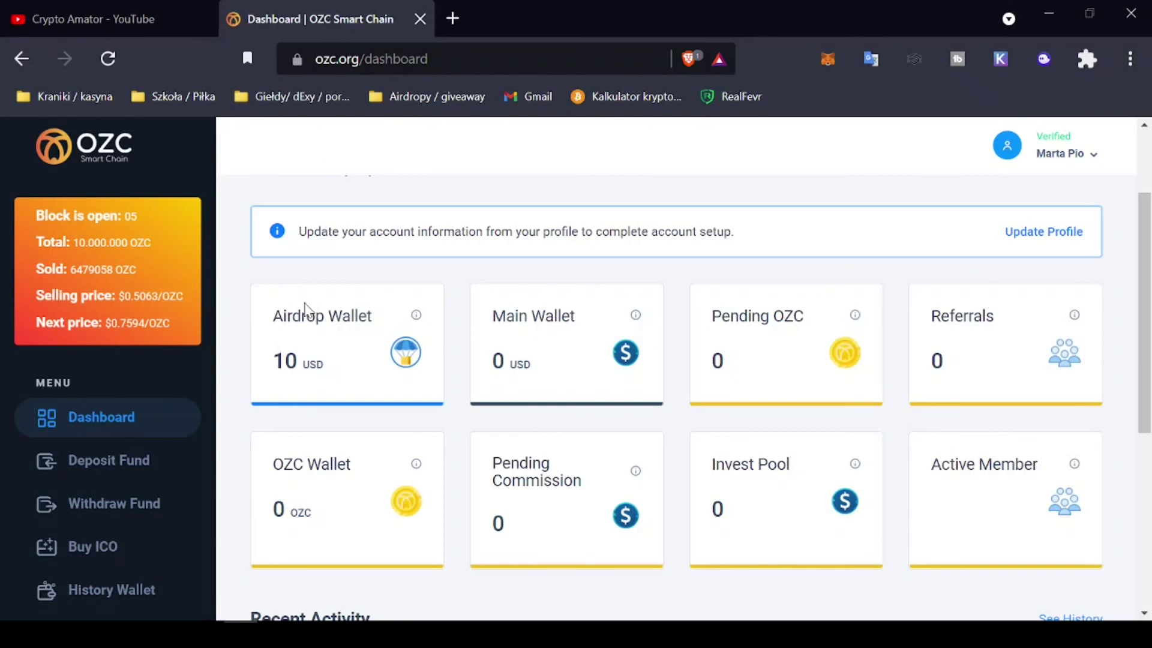
pyautogui.scroll(-1, 999, 377)
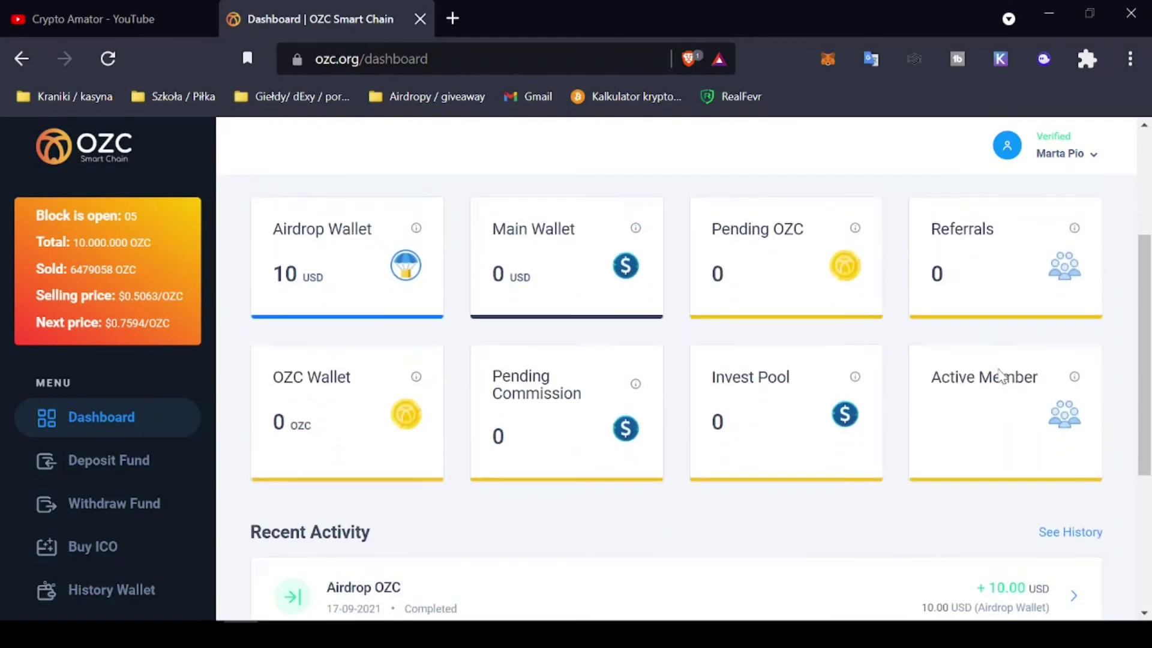
# Reload the dashboard to update the wallet balances and read the information note on the Pending OZC wallet
pyautogui.scroll(2, 1005, 387)
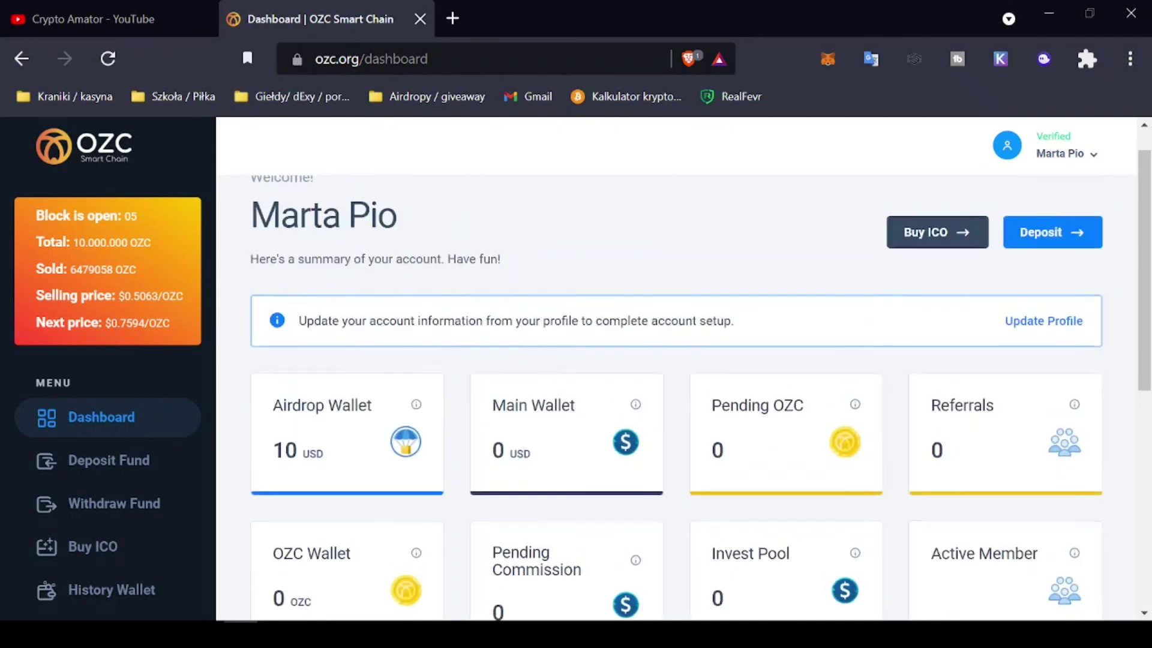
pyautogui.scroll(-1, 1005, 387)
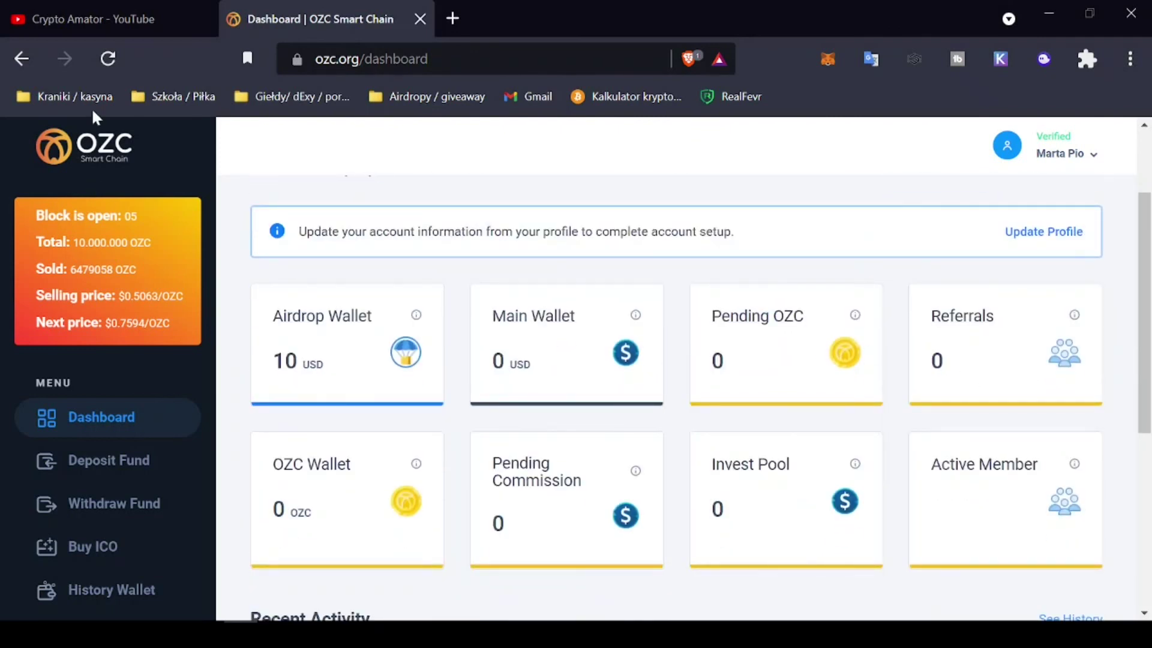
pyautogui.click(107, 59)
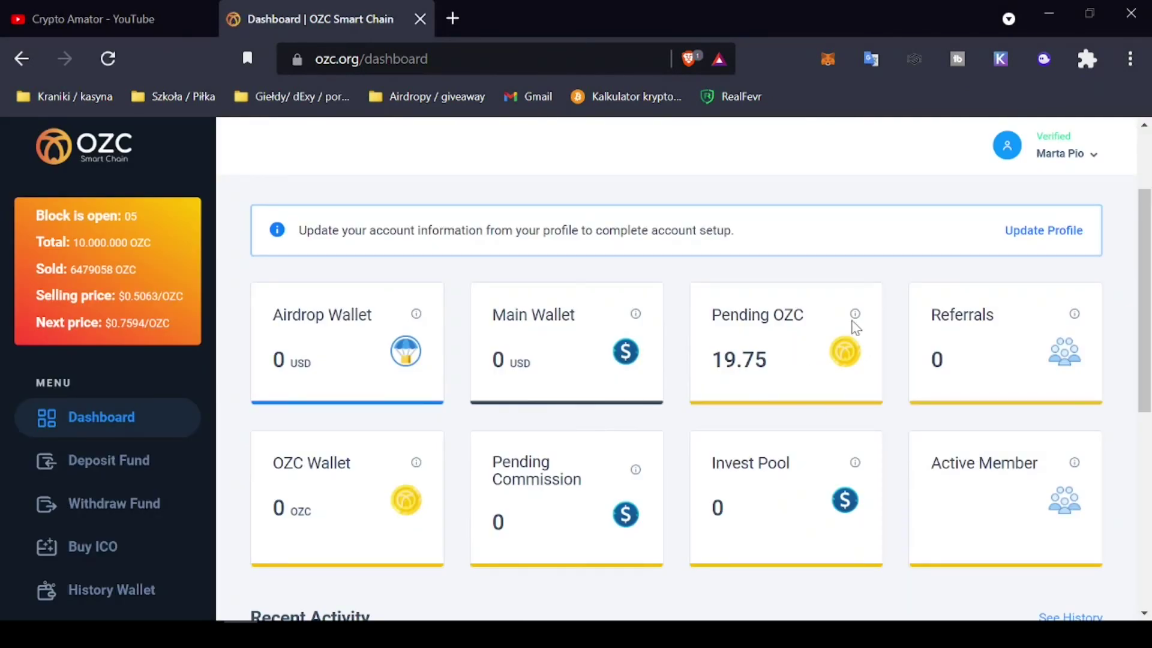
pyautogui.moveTo(857, 318)
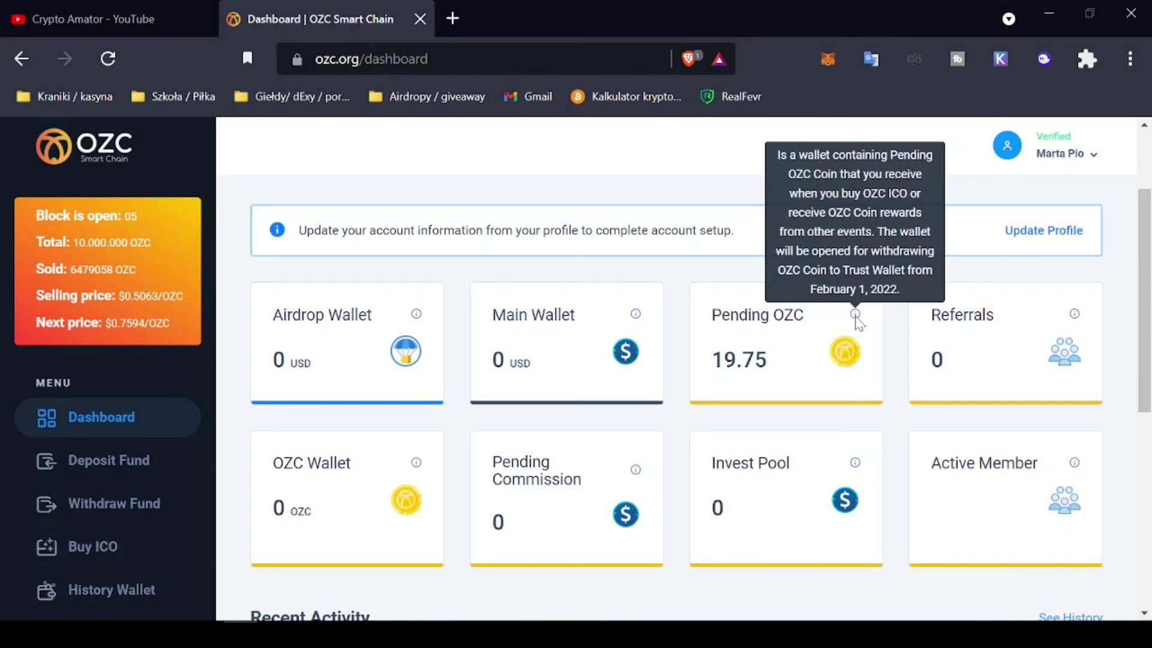
pyautogui.scroll(-1, 859, 323)
pyautogui.scroll(1, 859, 323)
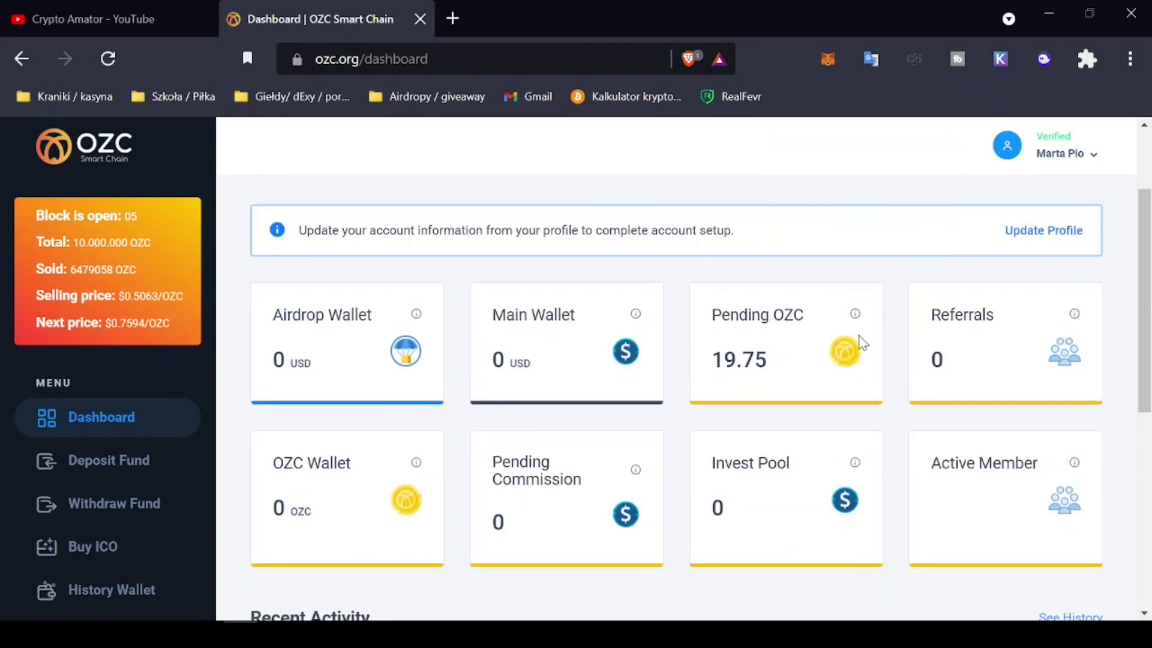
pyautogui.scroll(-1, 863, 341)
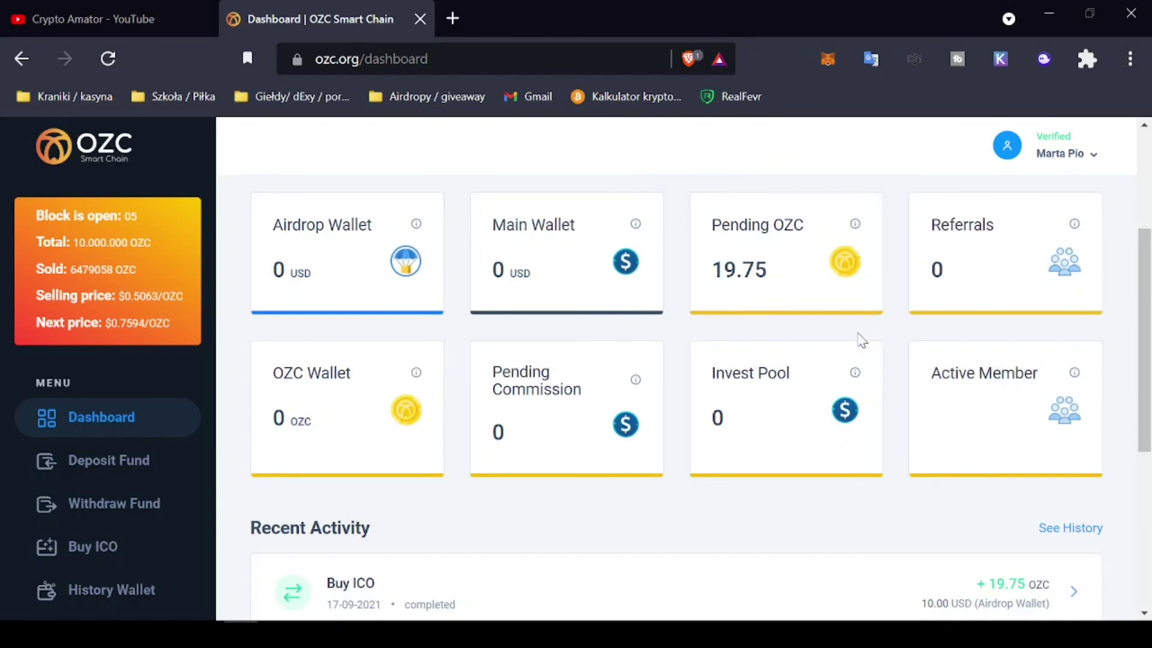